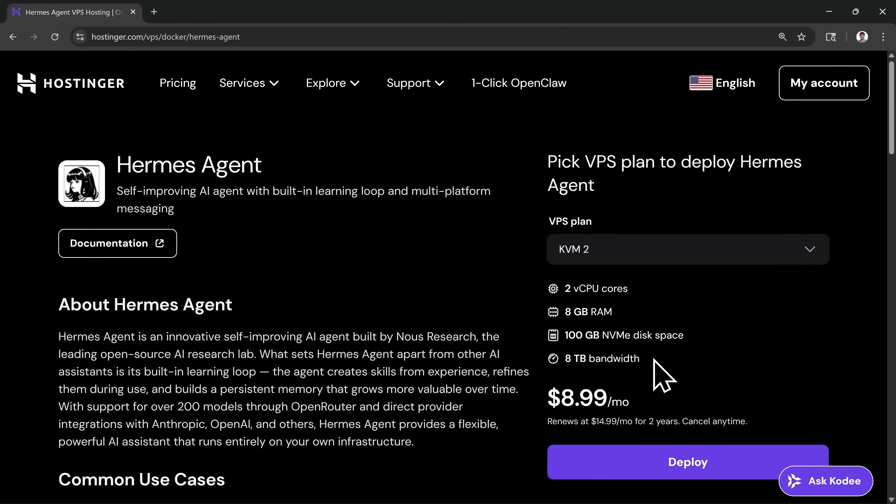
Deploy Hermes Agent on the KVM 2 VPS plan and set the billing period to 12 months
scroll(655, 360, "down", 1)
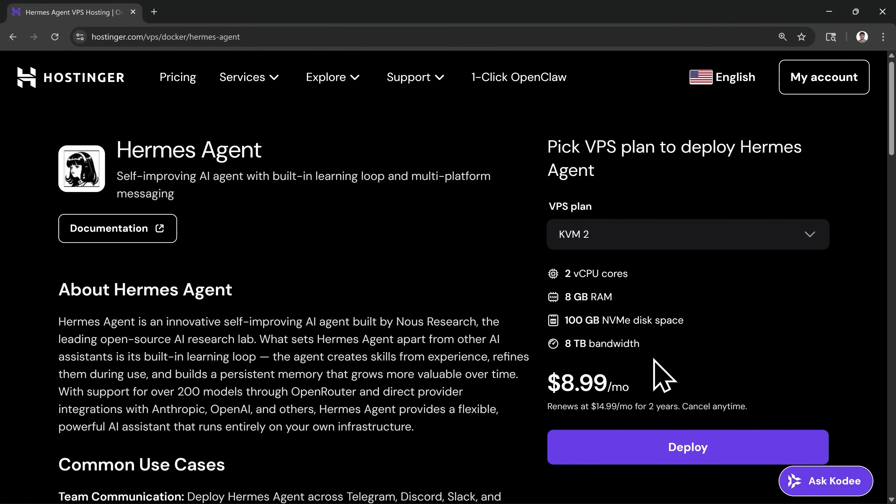
left_click(689, 436)
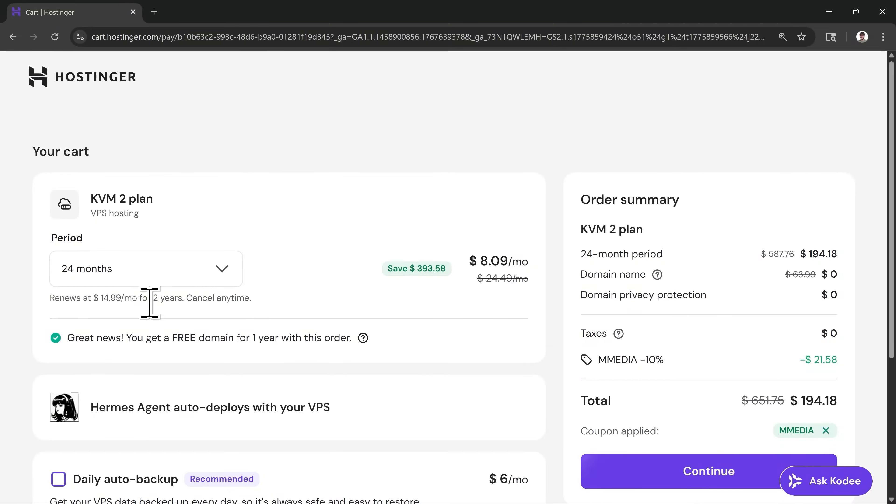
left_click(93, 282)
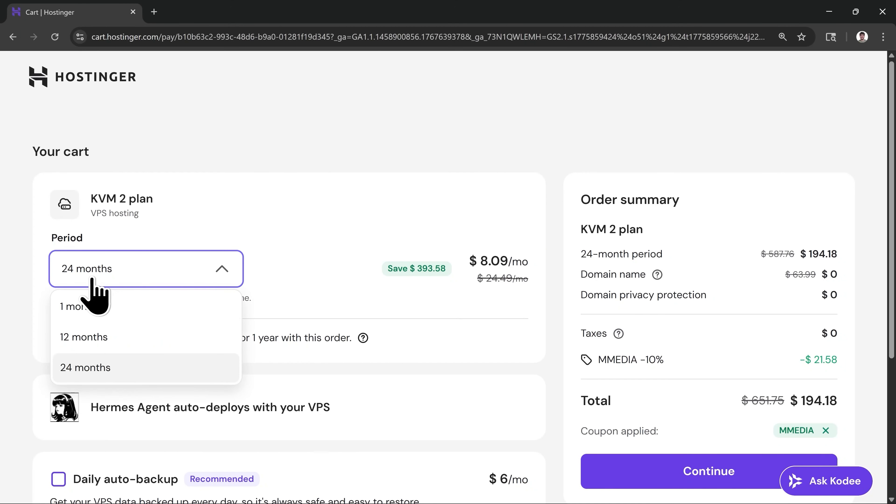
left_click(113, 338)
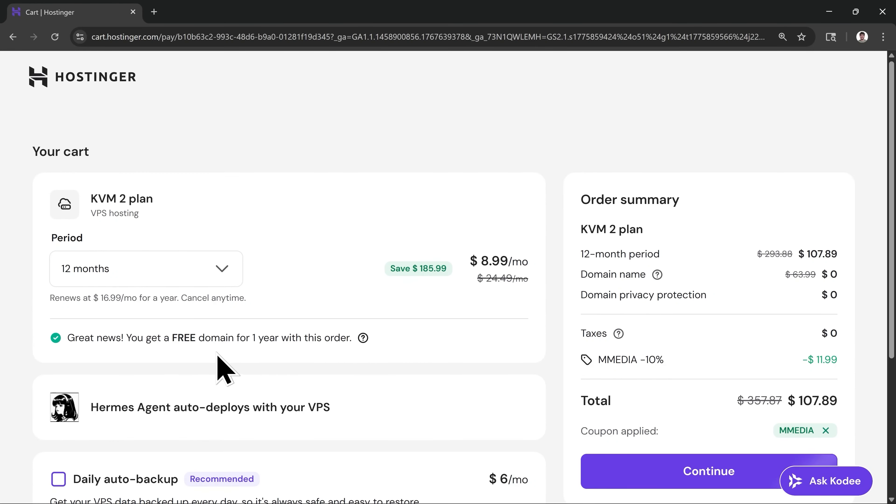
Review the auto-backup, server location and order summary in the cart, and continue to checkout without daily auto-backup
scroll(196, 353, "down", 5)
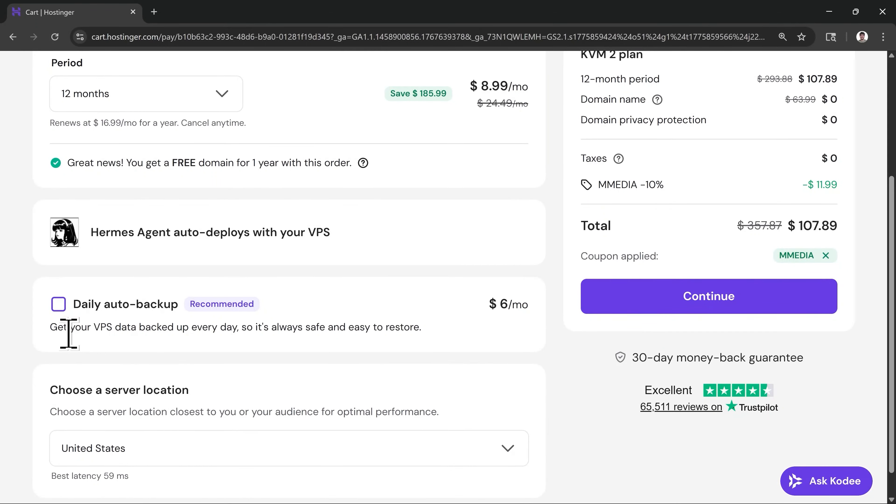
scroll(134, 333, "down", 1)
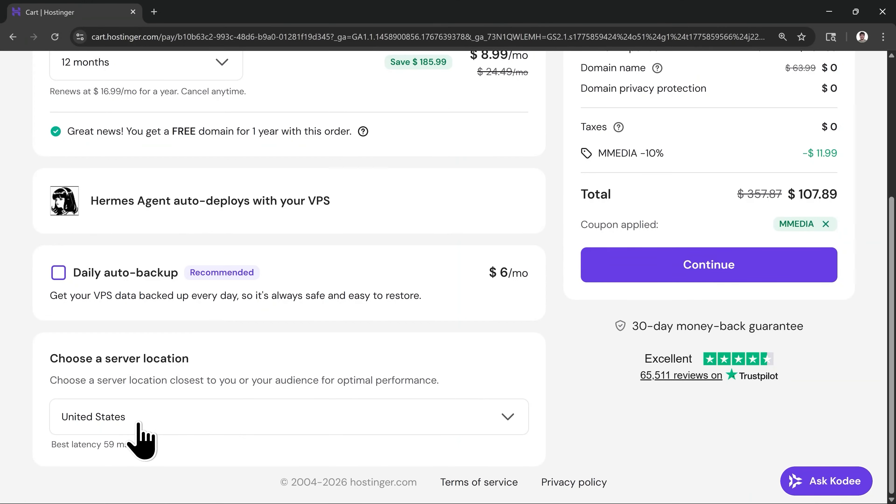
scroll(578, 415, "up", 5)
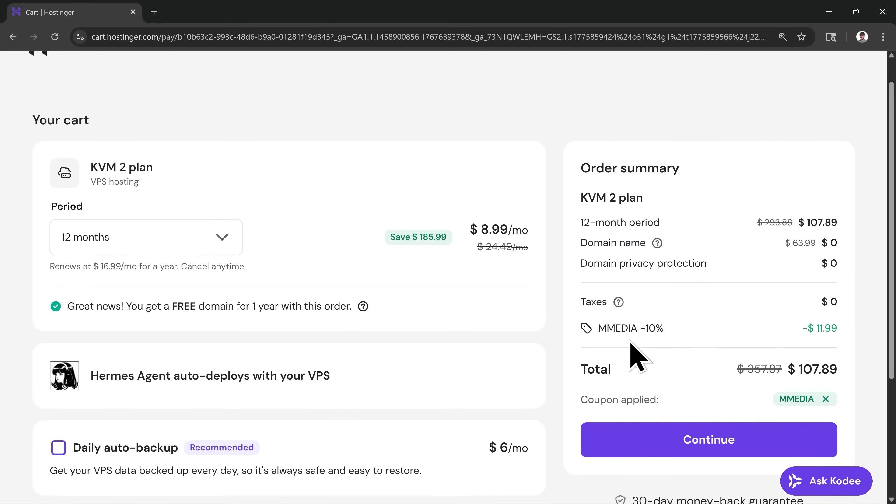
scroll(630, 350, "down", 2)
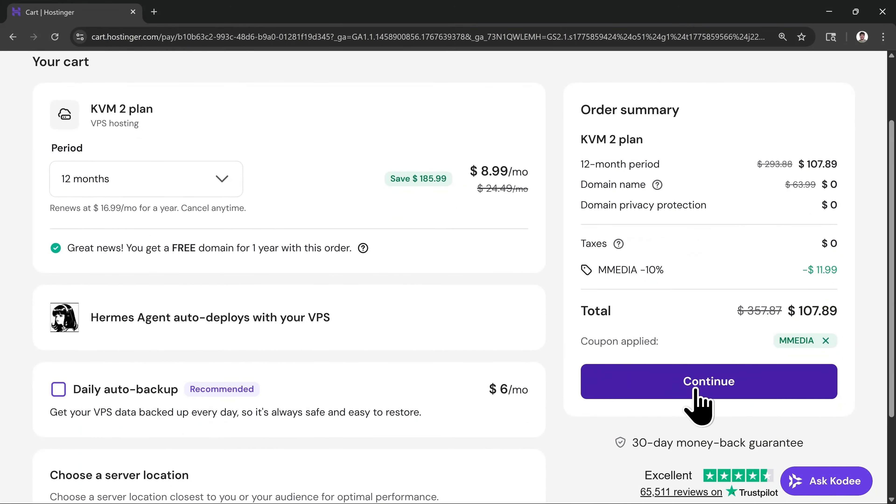
left_click(710, 388)
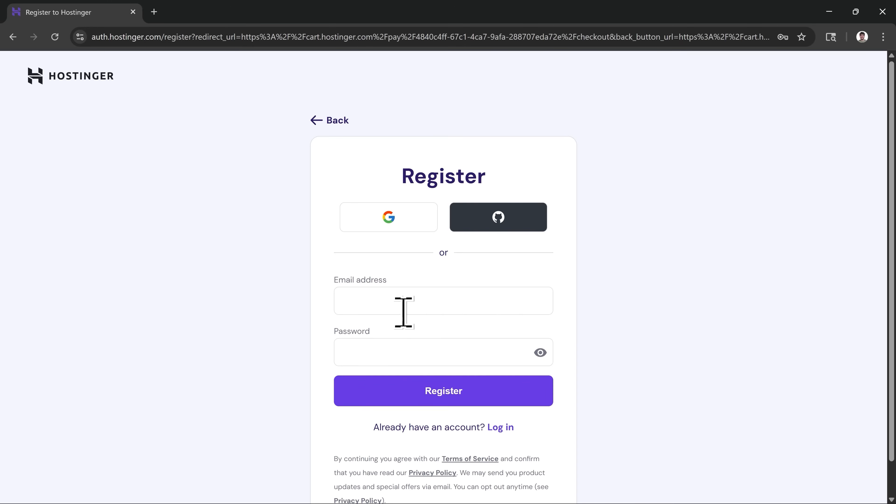
Register a Hostinger account by filling in the email address and the account password
left_click(387, 304)
key("ctrl+v")
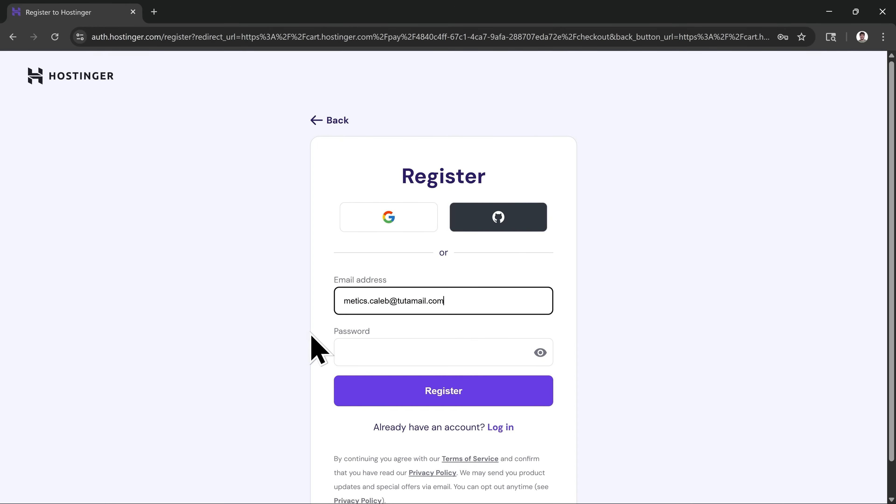
left_click(360, 353)
type("••••••••••••")
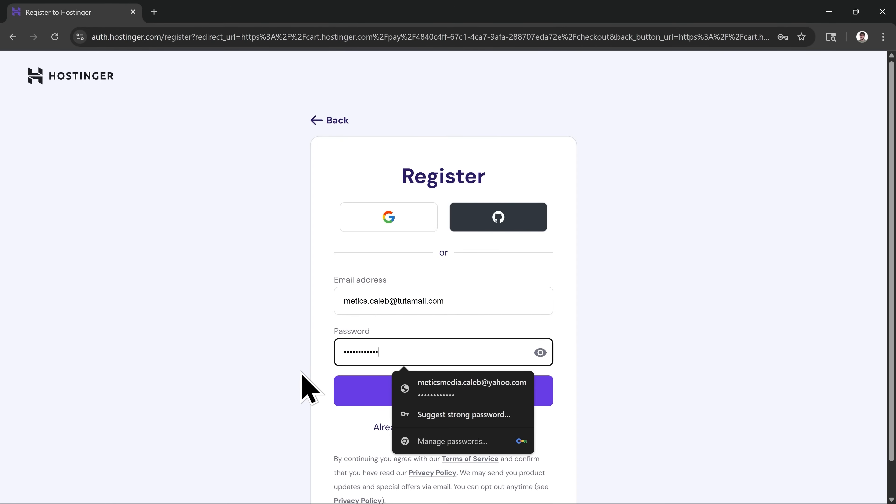
left_click(309, 388)
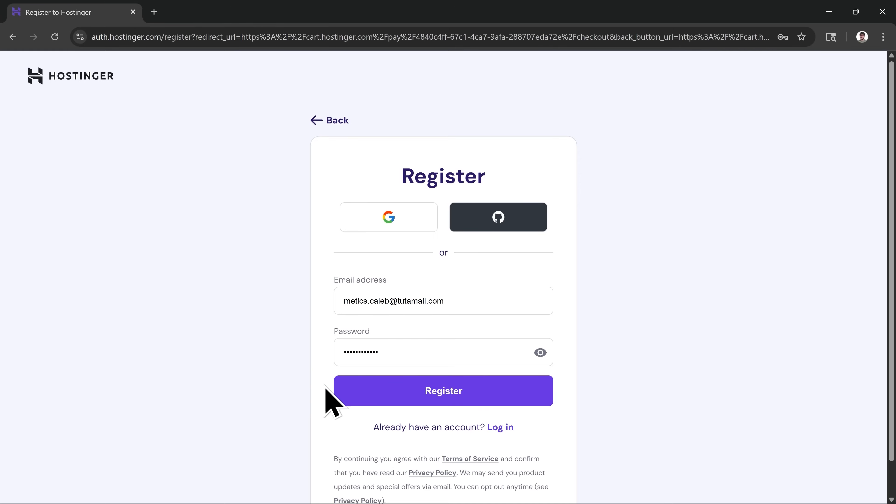
left_click(445, 402)
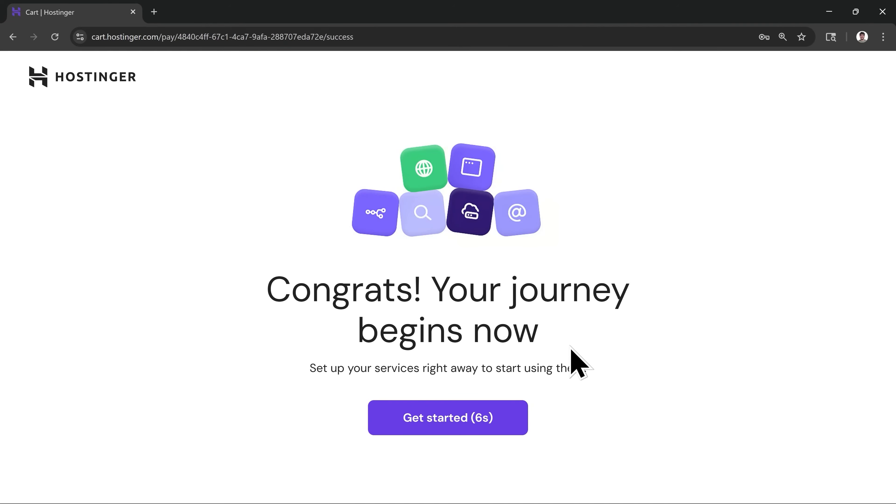
Start the service setup and go to the openrouter.ai/keys address given below the OpenRouter API Key field
left_click(444, 425)
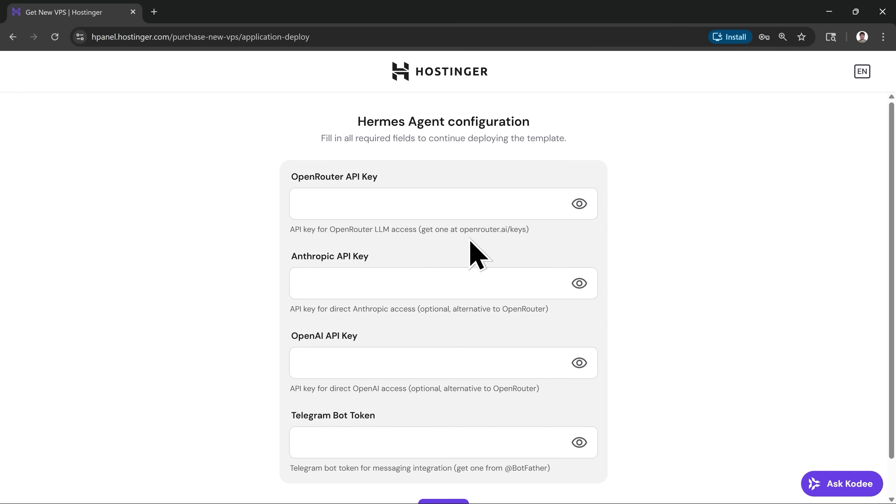
left_click_drag(457, 230, 527, 228)
right_click(487, 234)
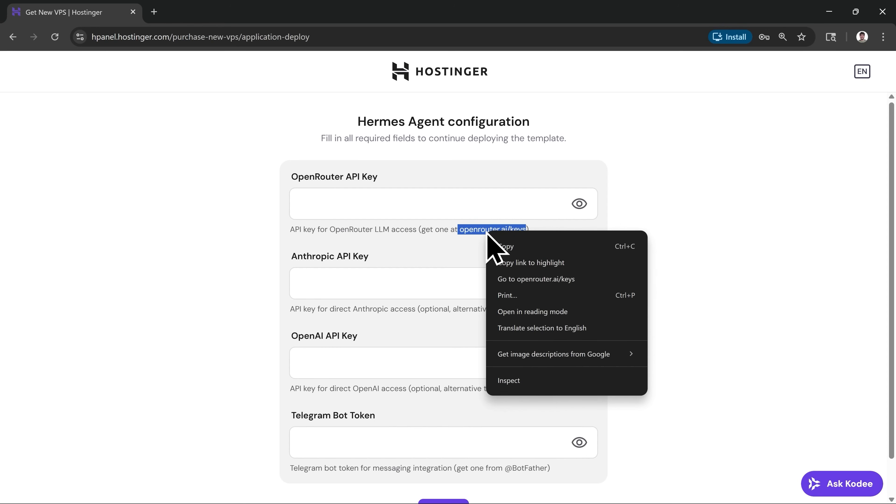
left_click(528, 284)
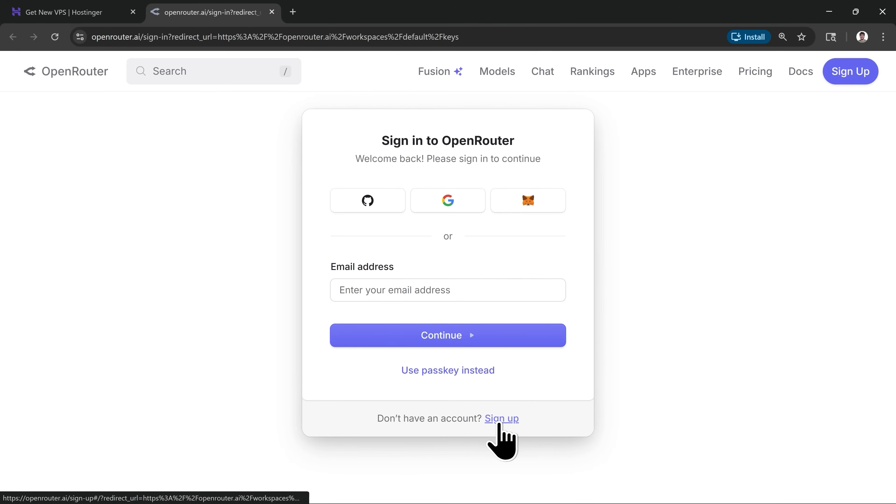
Sign up for an OpenRouter account with the email address and a password, agreeing to the Terms of Service and Privacy Policy
left_click(498, 423)
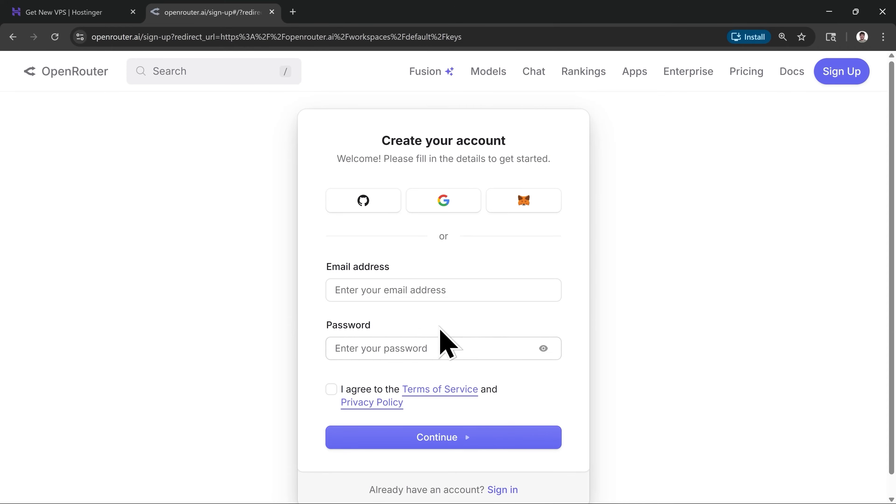
left_click(408, 290)
key("ctrl+v")
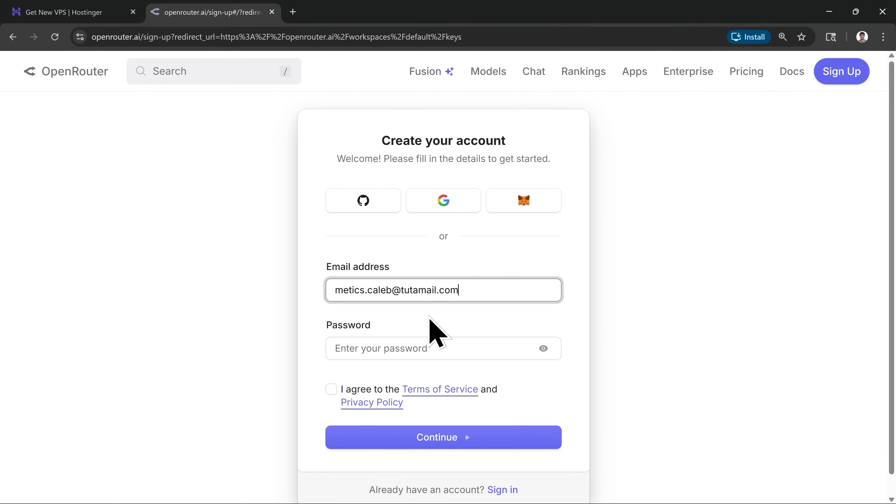
left_click(410, 347)
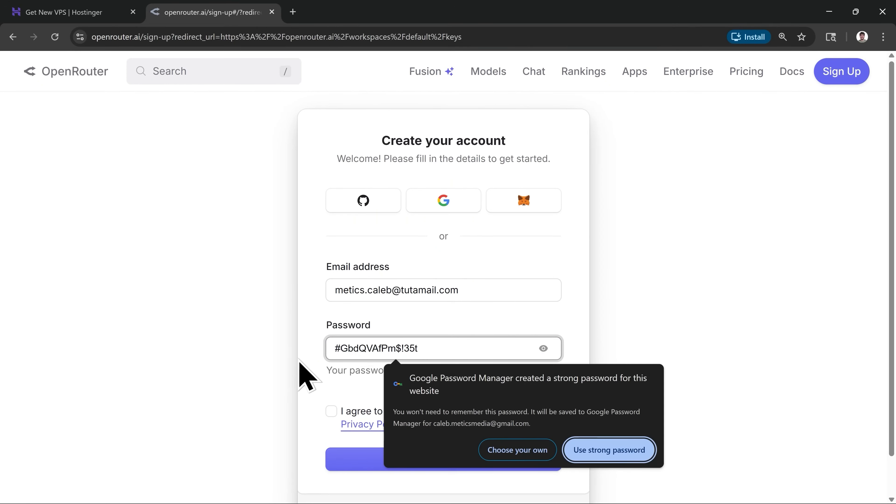
type("••••••••••••")
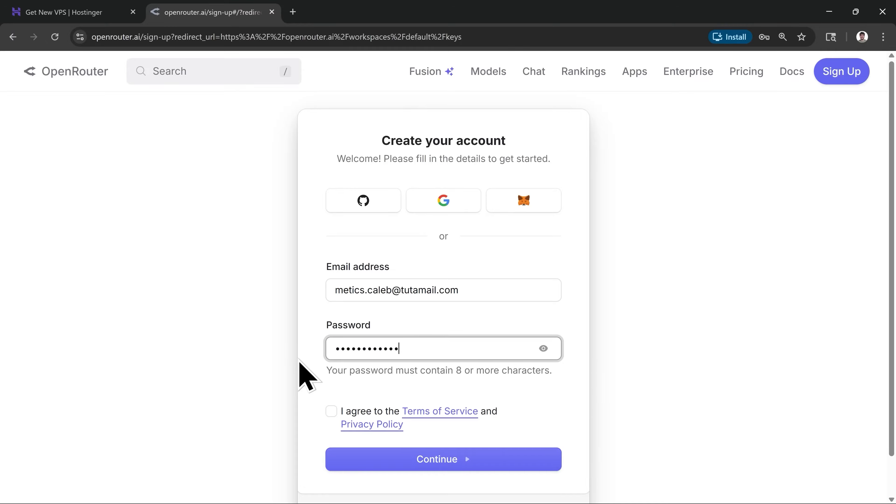
scroll(304, 374, "down", 2)
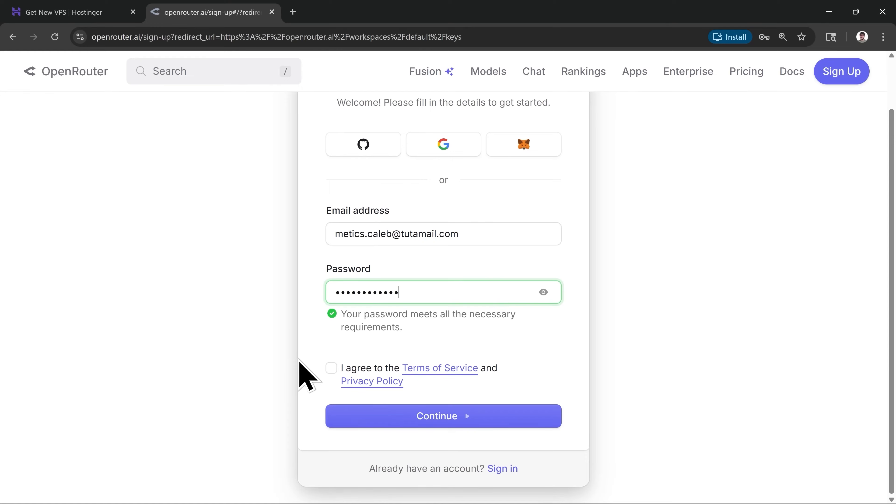
left_click(332, 374)
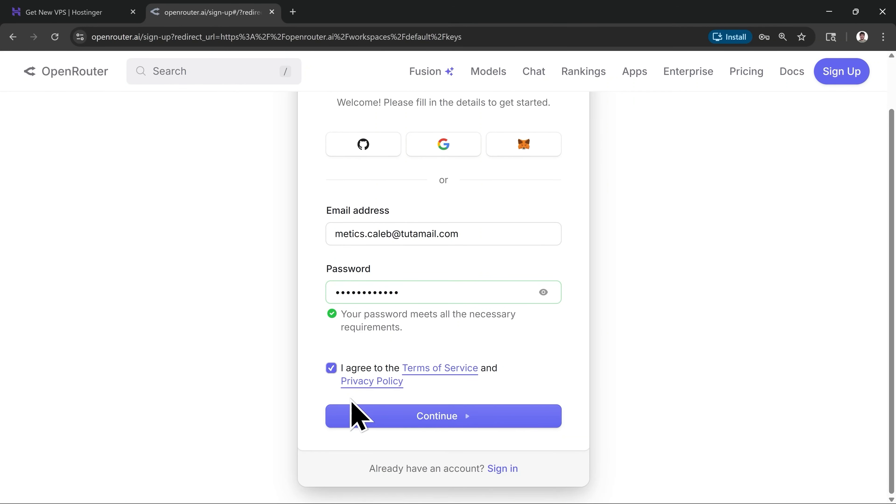
left_click(440, 426)
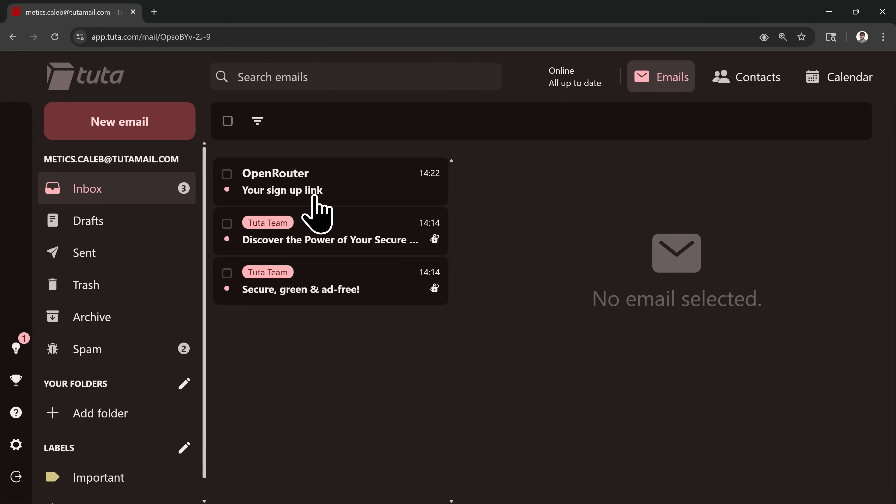
Open the OpenRouter sign-up email in the Tuta inbox and follow its sign-up link
left_click(315, 207)
scroll(688, 349, "down", 3)
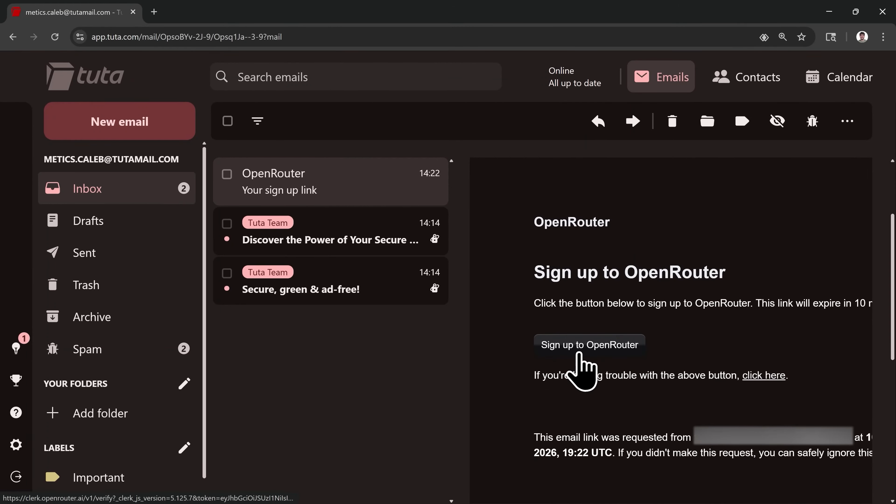
left_click(580, 353)
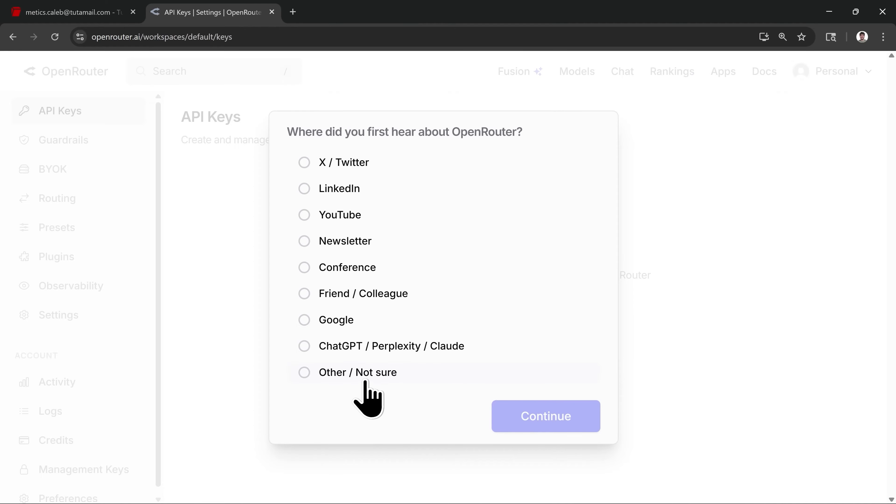
Answer the OpenRouter referral question with Other / Not sure and proceed to API key creation
left_click(346, 377)
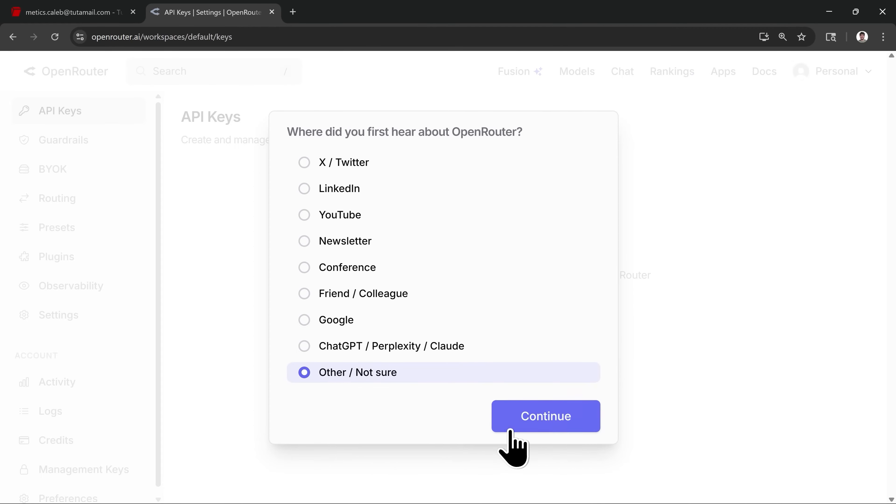
left_click(537, 427)
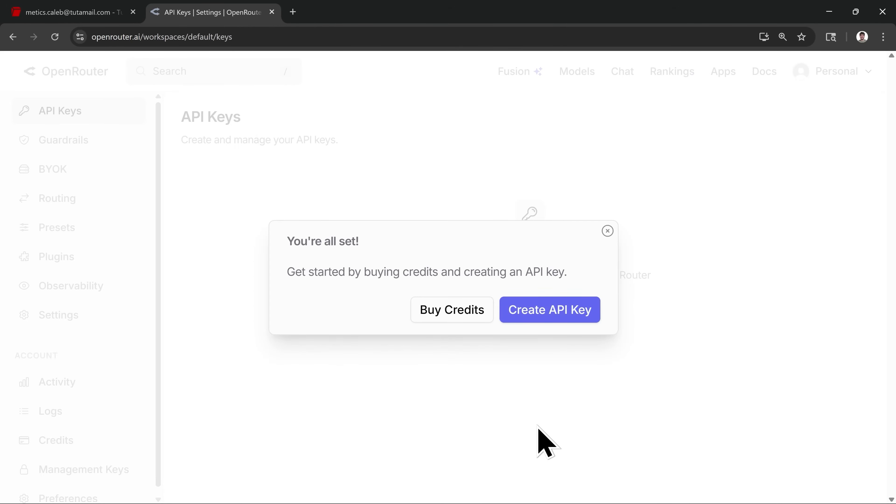
left_click(549, 314)
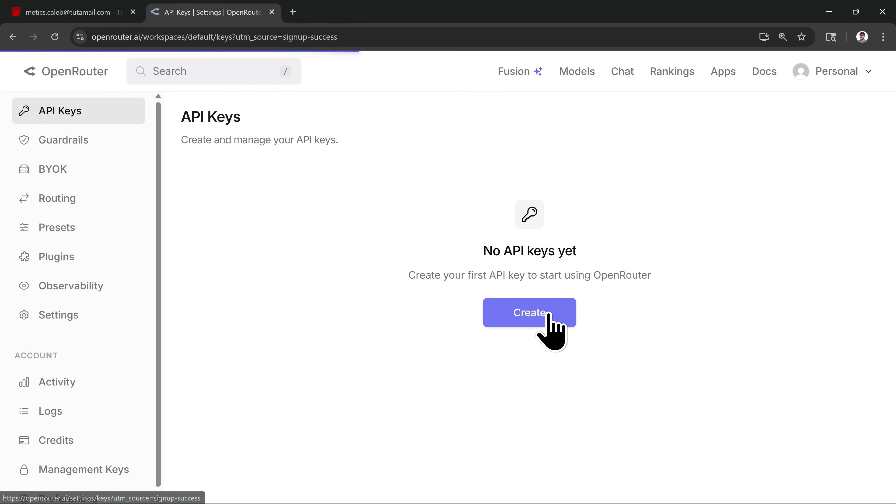
Fill in a new API key named Hermes Agent with a credit limit of 50 and the limit reset at N/A
left_click(532, 328)
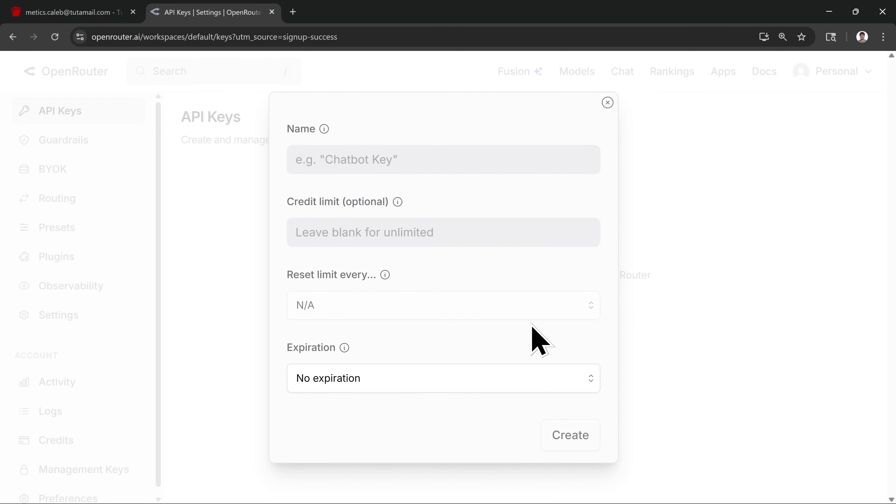
left_click(365, 164)
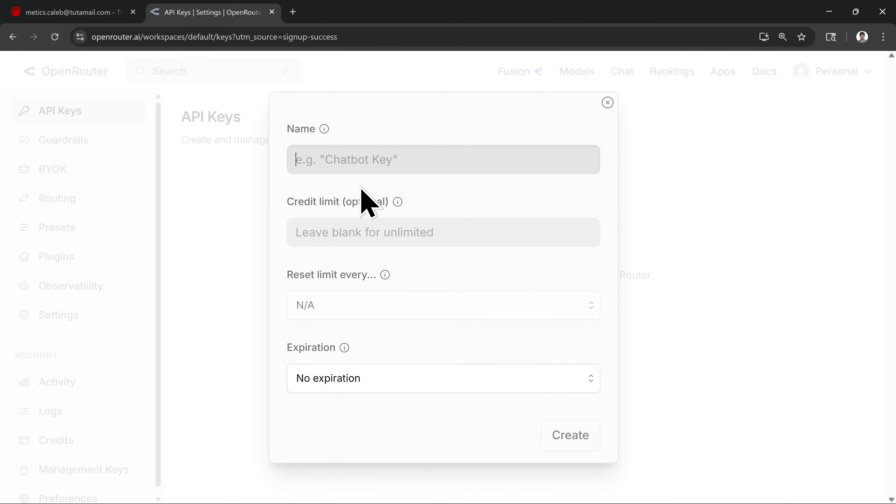
type("Hermes Agent")
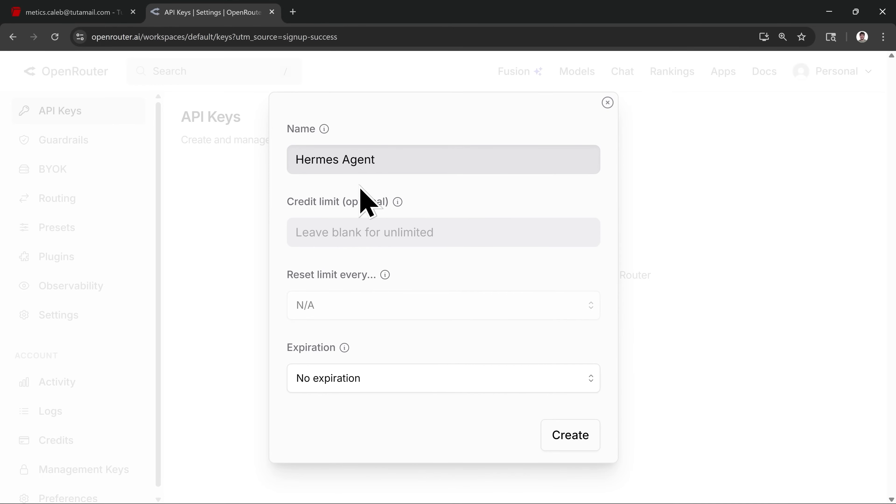
left_click(348, 229)
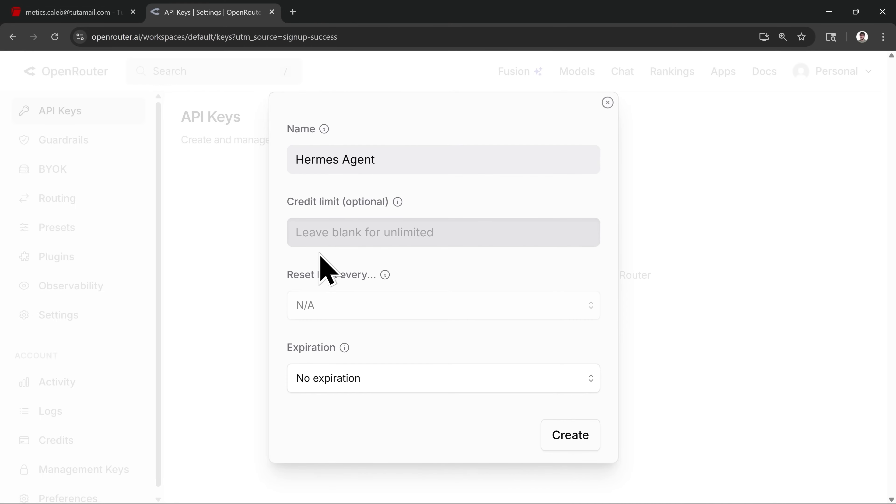
type("50")
left_click(319, 253)
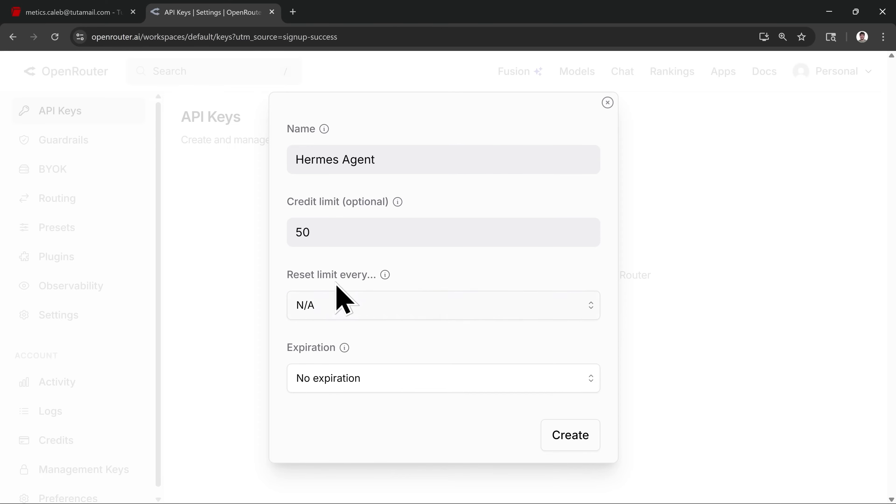
left_click(329, 305)
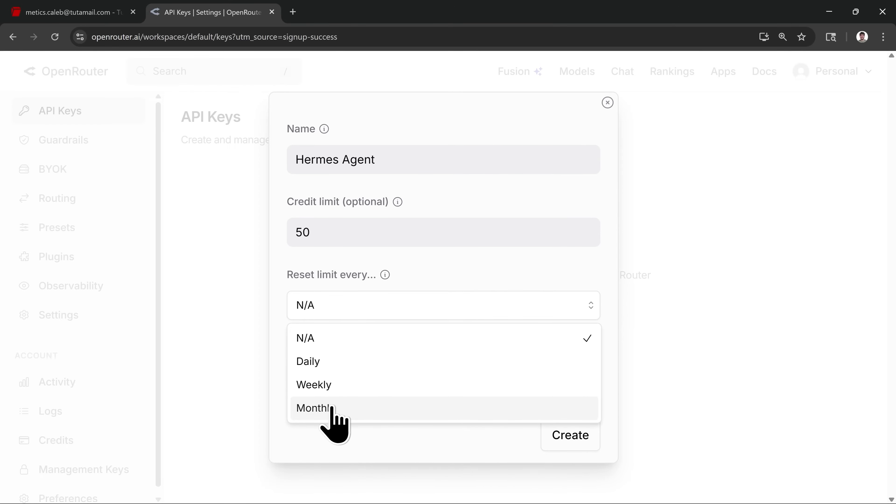
left_click(322, 341)
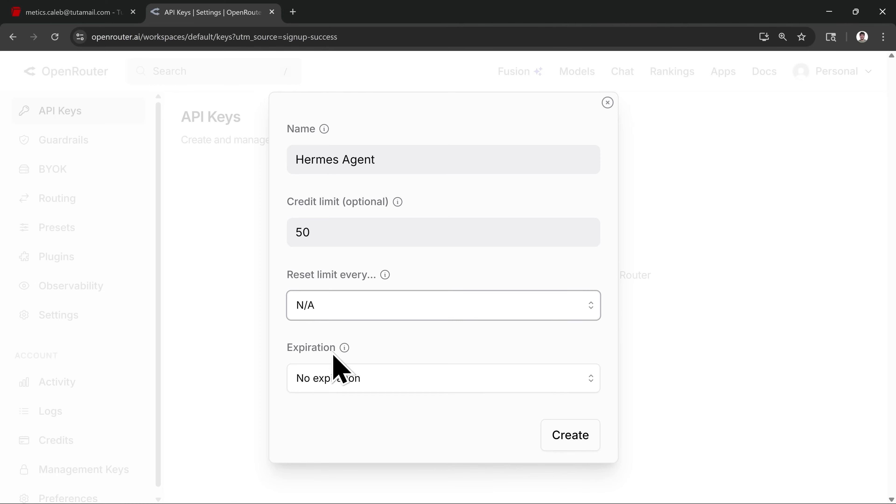
Set the Hermes Agent API key to no expiration, create it, and copy the generated key before closing its dialog
left_click(330, 389)
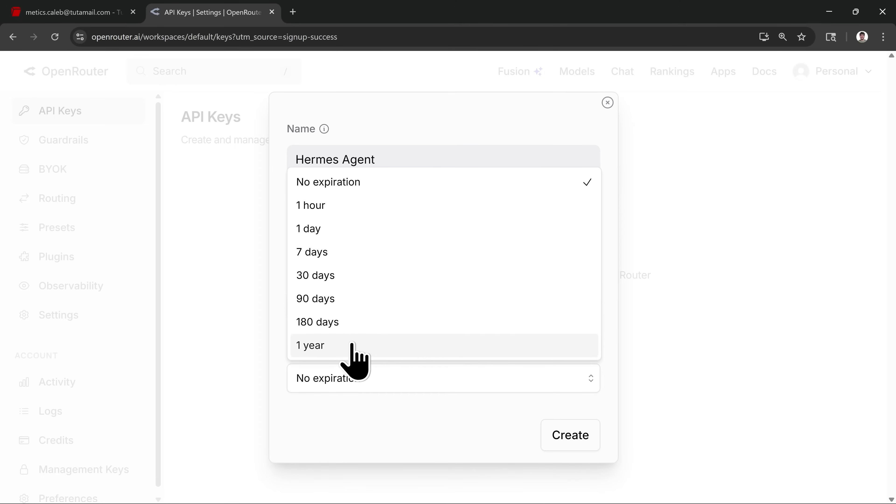
left_click(373, 187)
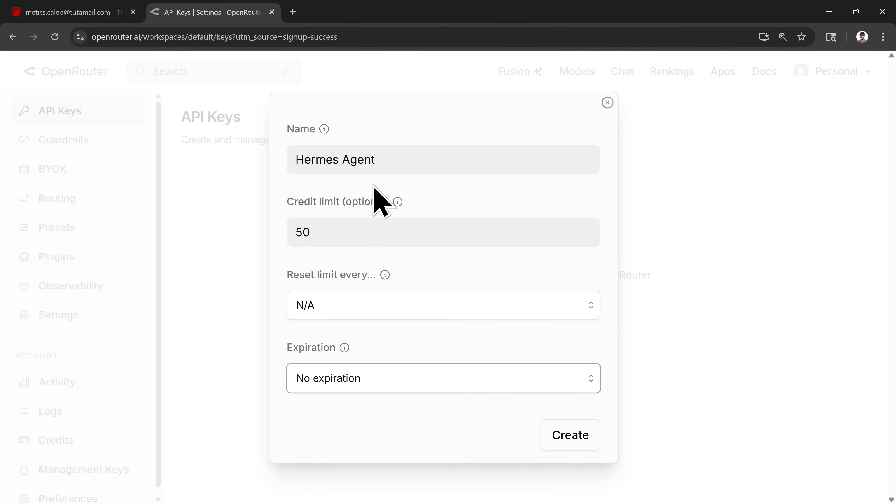
left_click(569, 443)
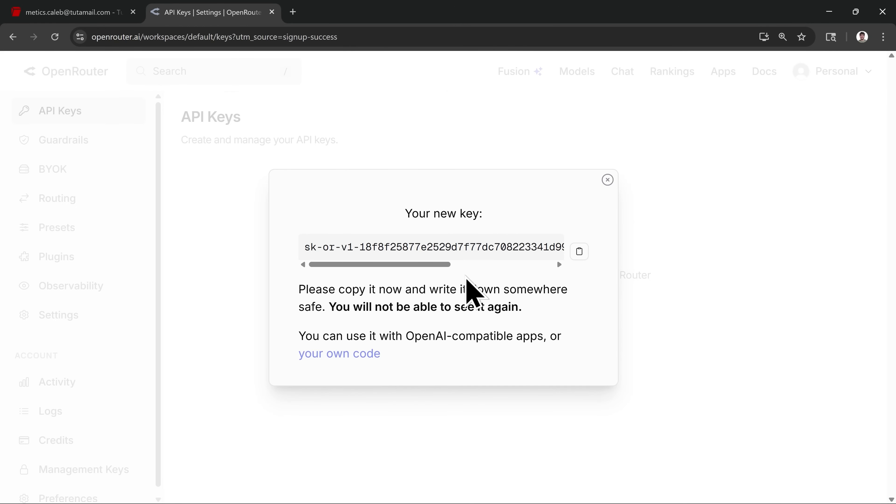
left_click(578, 252)
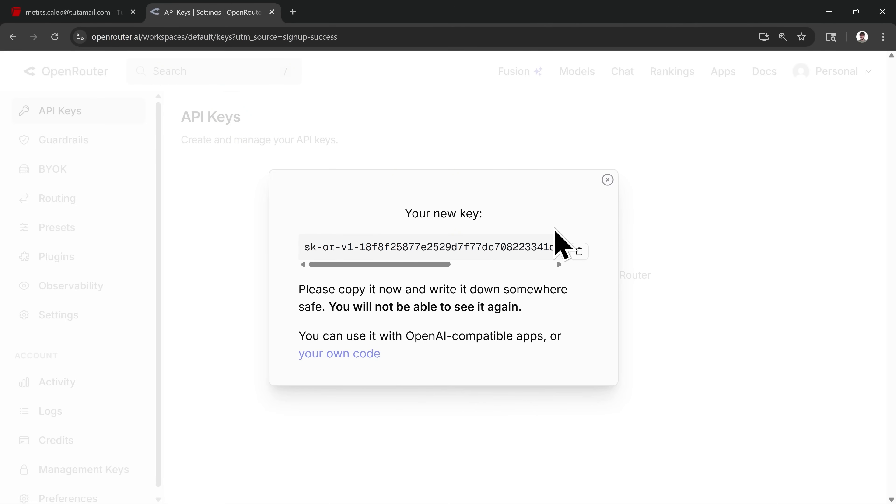
left_click(606, 180)
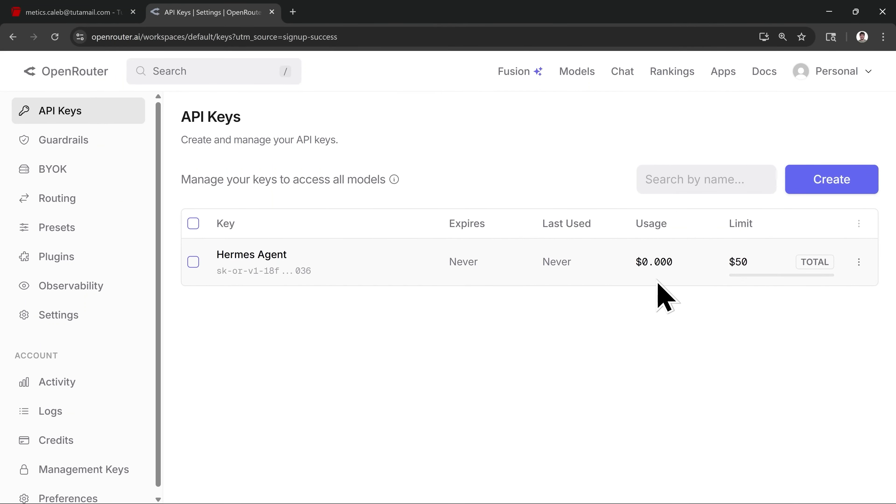
Open the OpenRouter account's Credits page and start adding credits
mouse_move(739, 279)
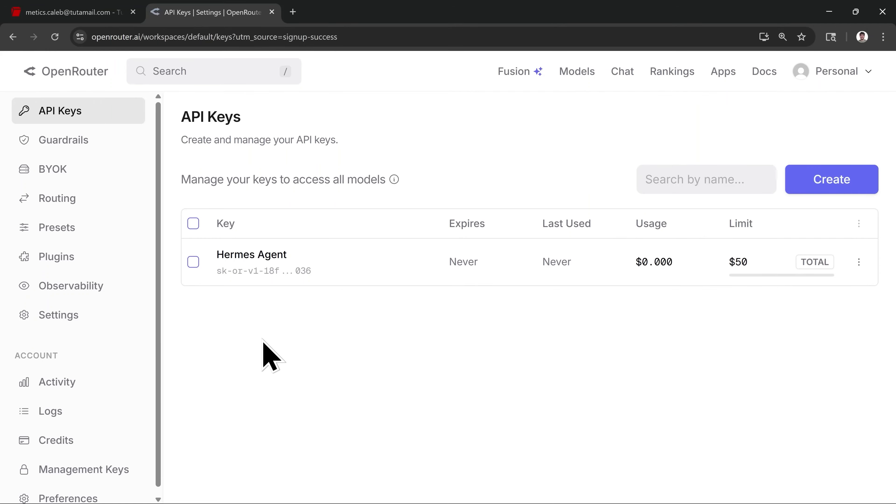
scroll(110, 323, "down", 1)
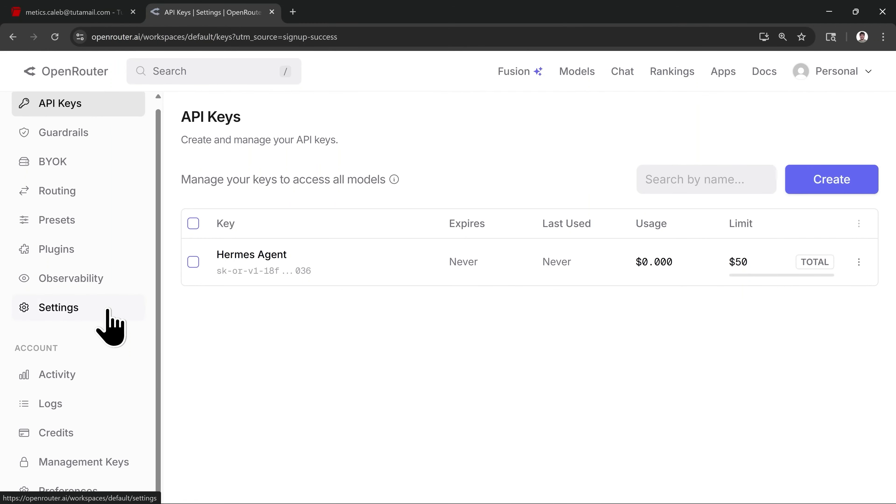
left_click(80, 437)
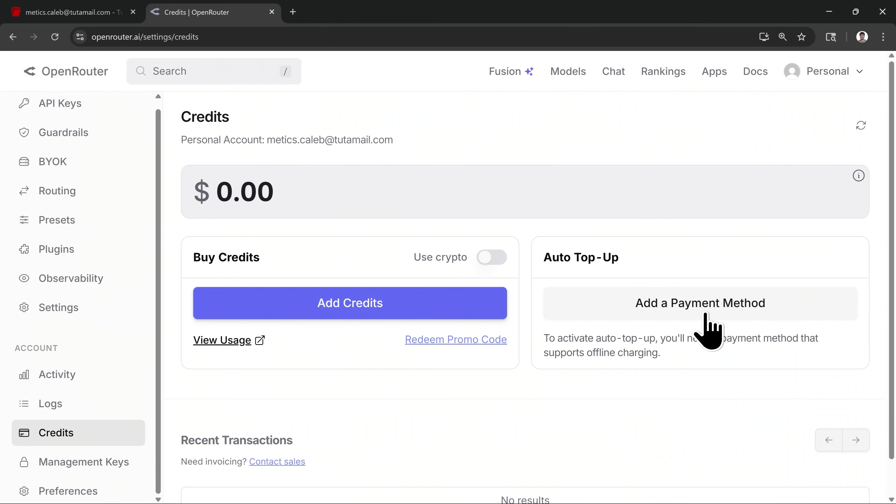
left_click(348, 317)
left_click(348, 315)
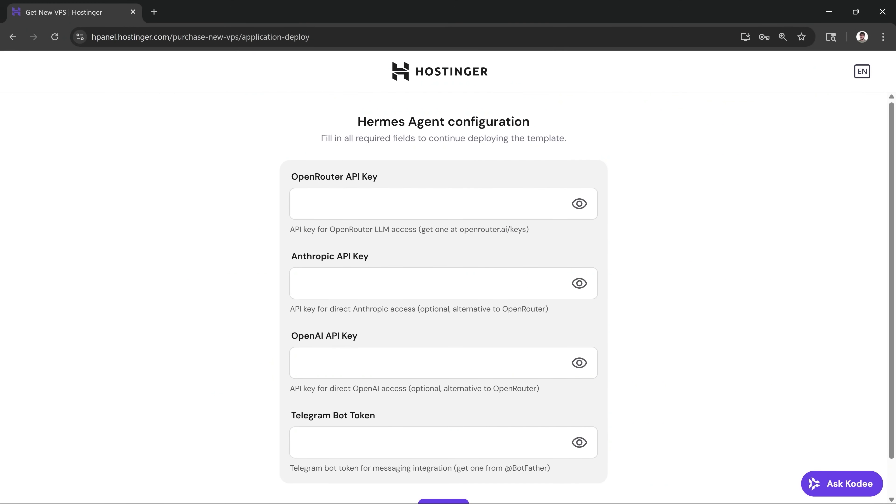
In Hostinger's Hermes Agent configuration, paste the copied key into the OpenRouter API Key field
left_click(430, 203)
key("ctrl+v")
scroll(395, 368, "down", 2)
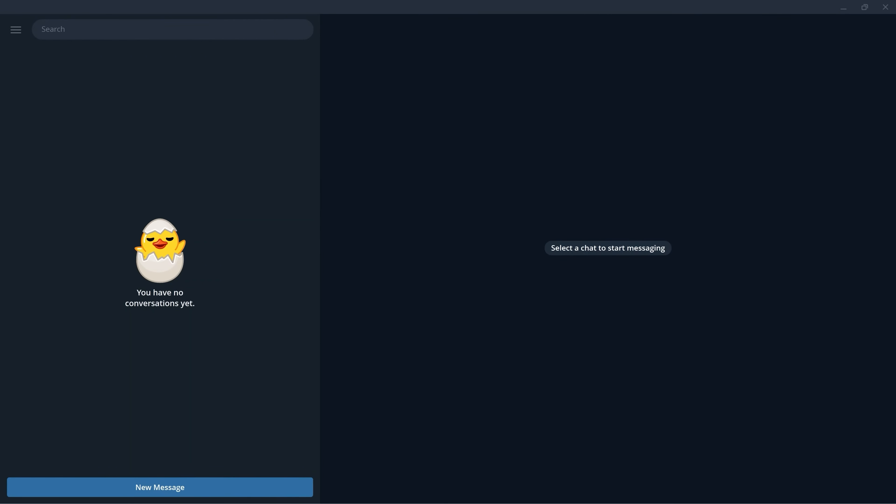
left_click(159, 31)
type("@")
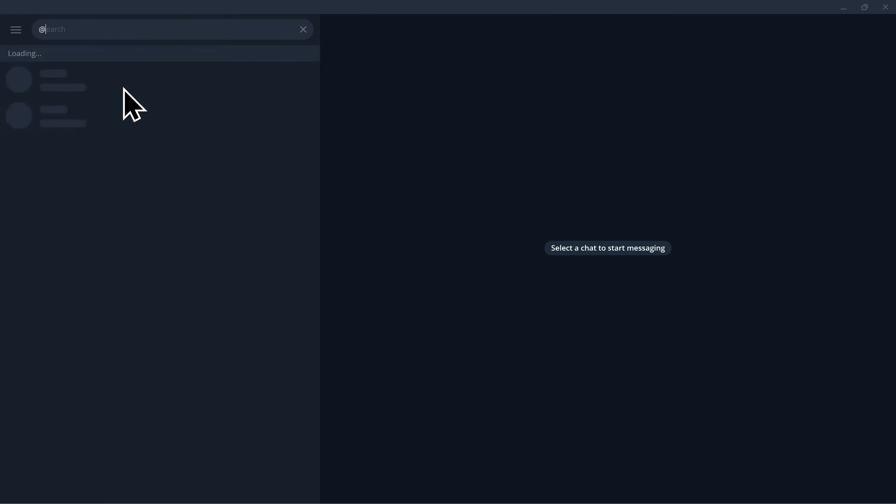
type("BotFather")
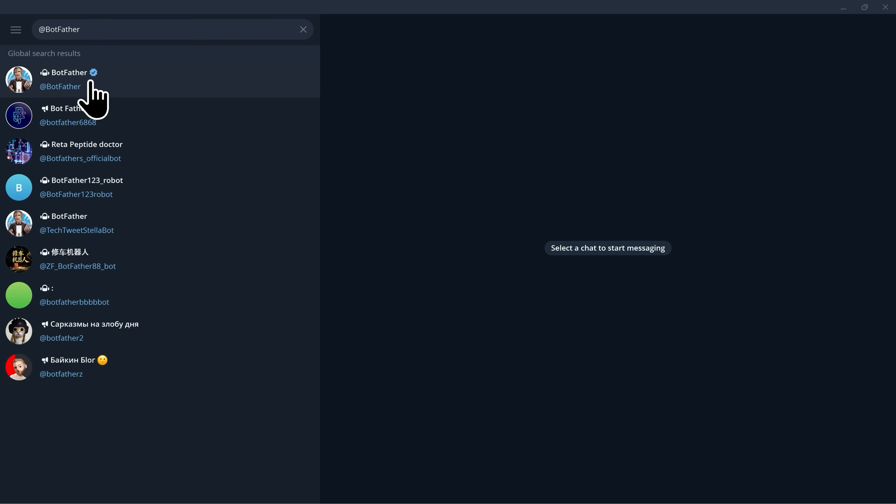
left_click(90, 83)
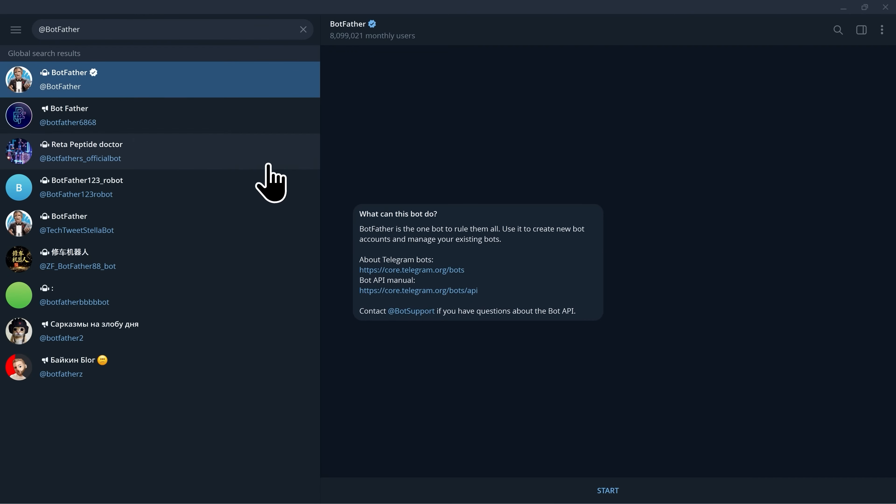
left_click(610, 489)
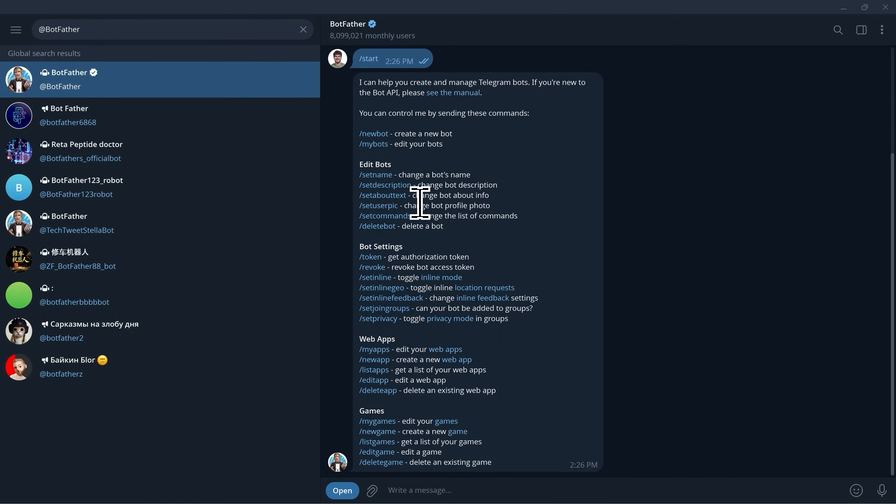
Request a new bot from BotFather, name it Metics Hermes Assistant, and enter a username beginning with MeticsHermes
left_click(374, 134)
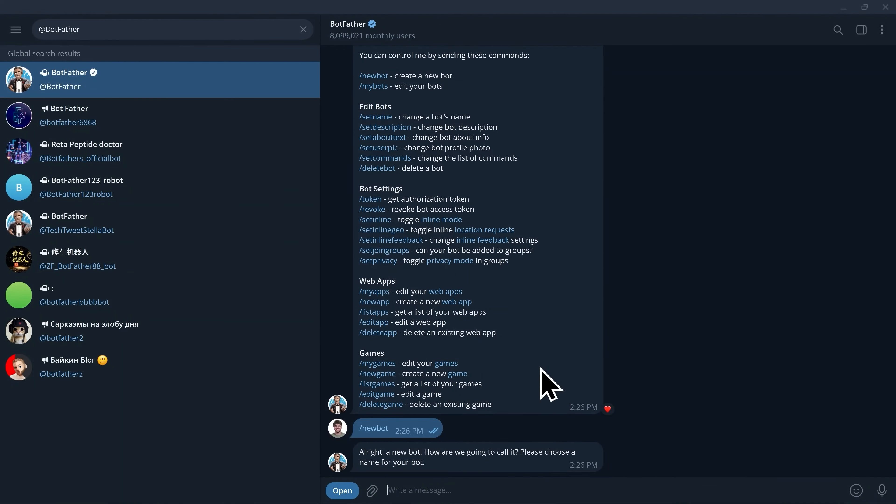
type("Metics Hermes Assistant")
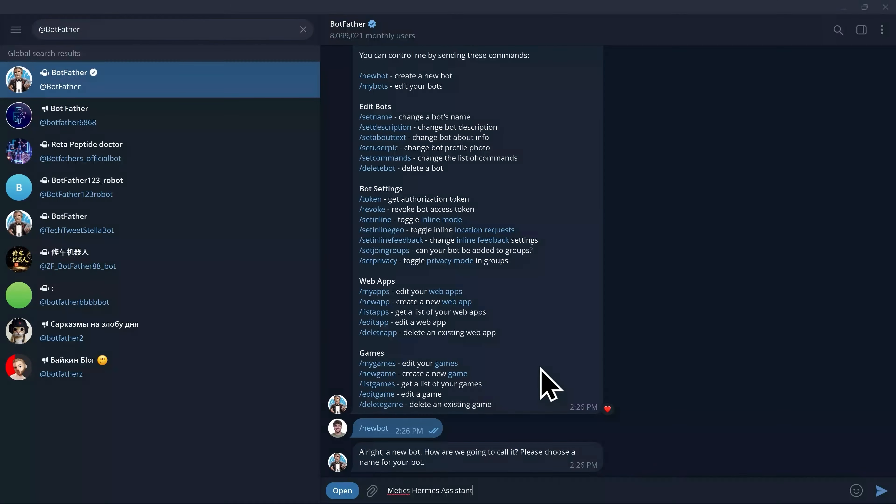
key("Return")
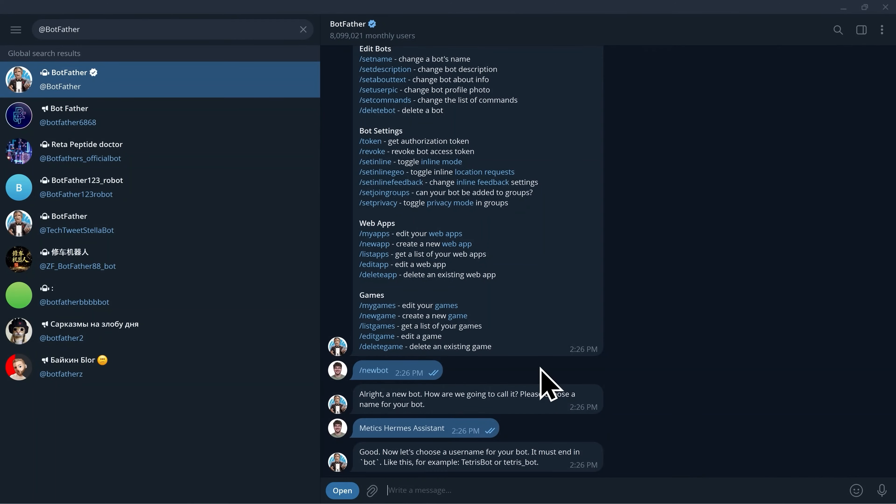
type("MeticsHermes")
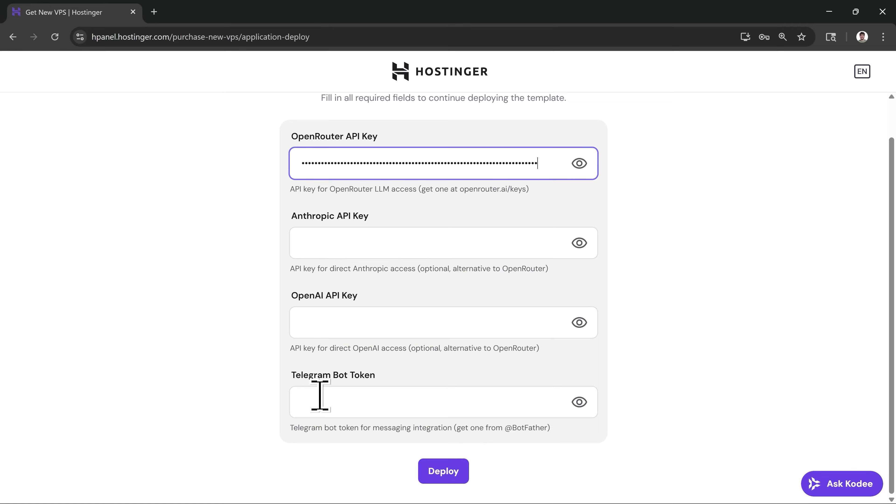
Back in Hostinger's Hermes Agent configuration, paste the bot's token into the Telegram Bot Token field
left_click(320, 399)
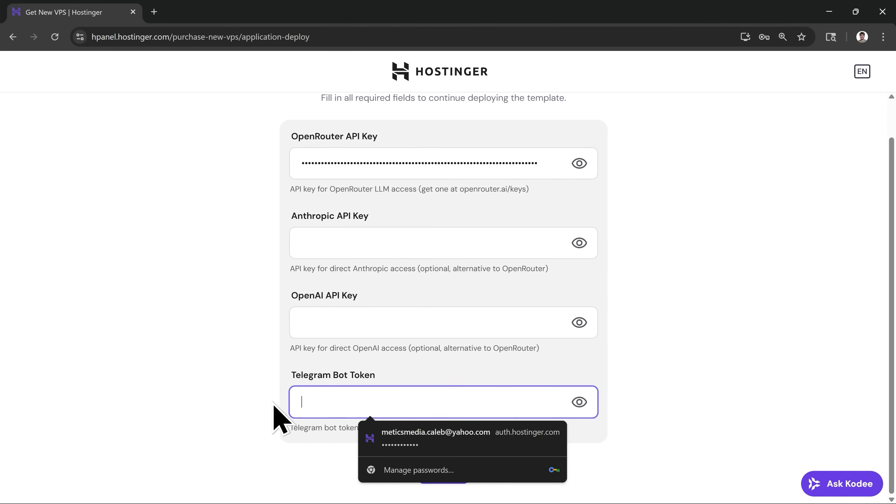
key("ctrl+v")
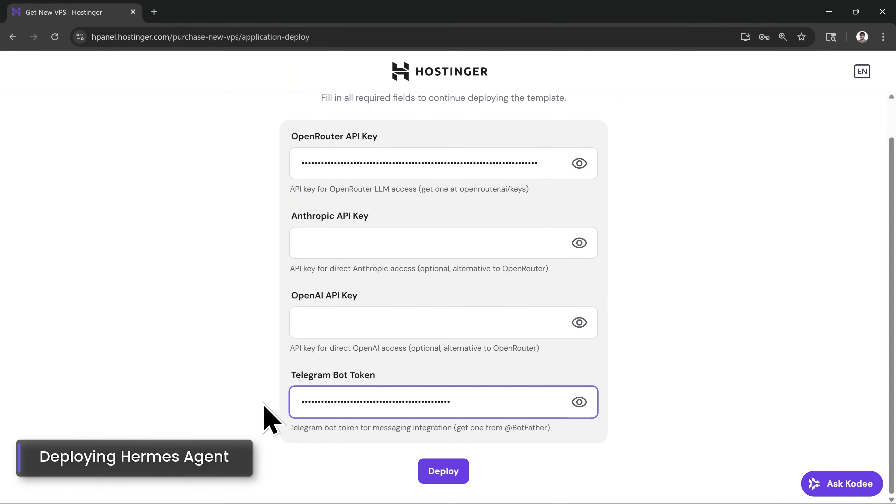